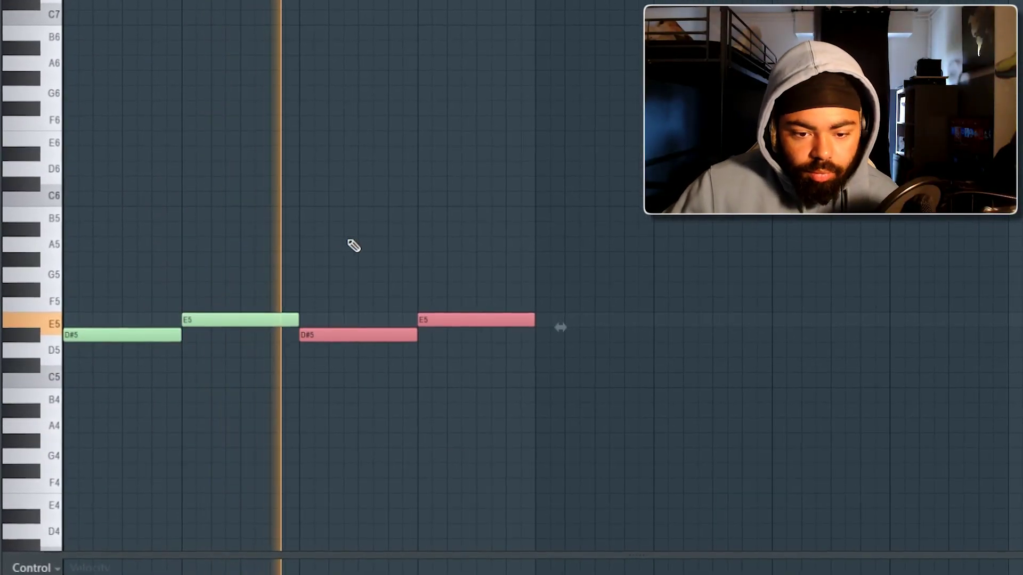
Step: Lower the ElectraX #2 notes an octave, complete four bars alternating D#3 and E3, and duplicate the phrase to eight bars
click(419, 248)
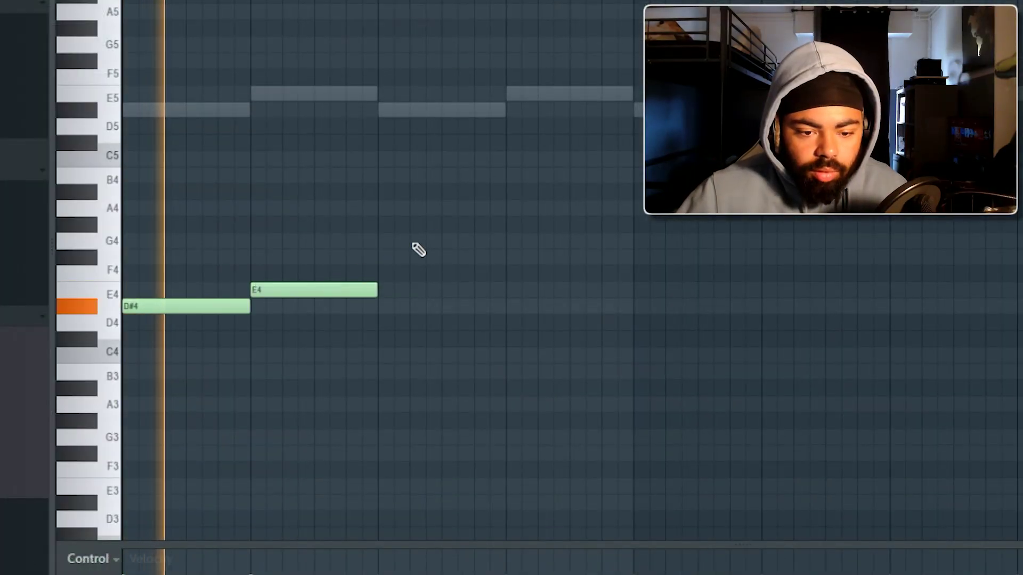
key(ctrl+Down)
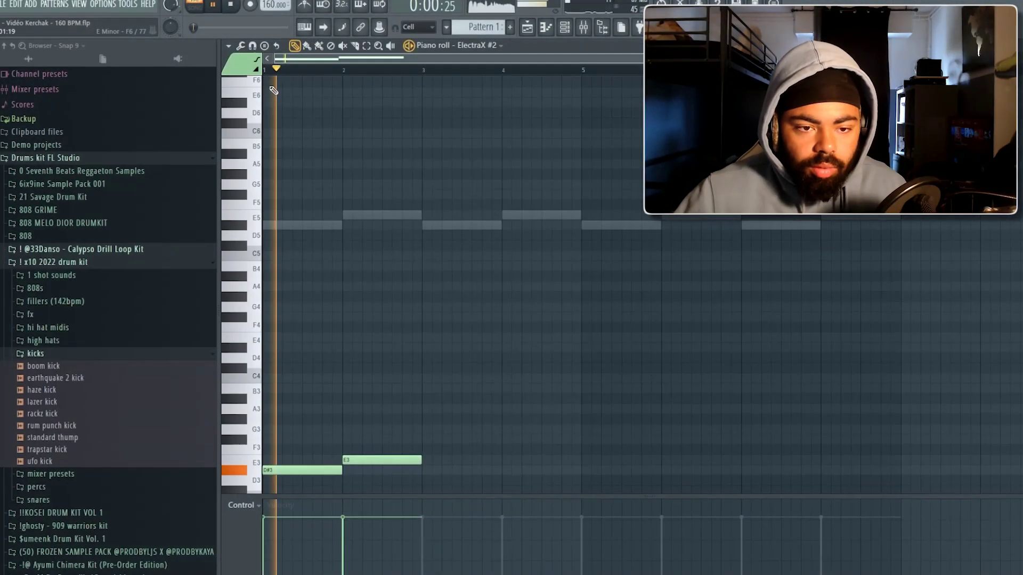
scroll(416, 294, down, 3)
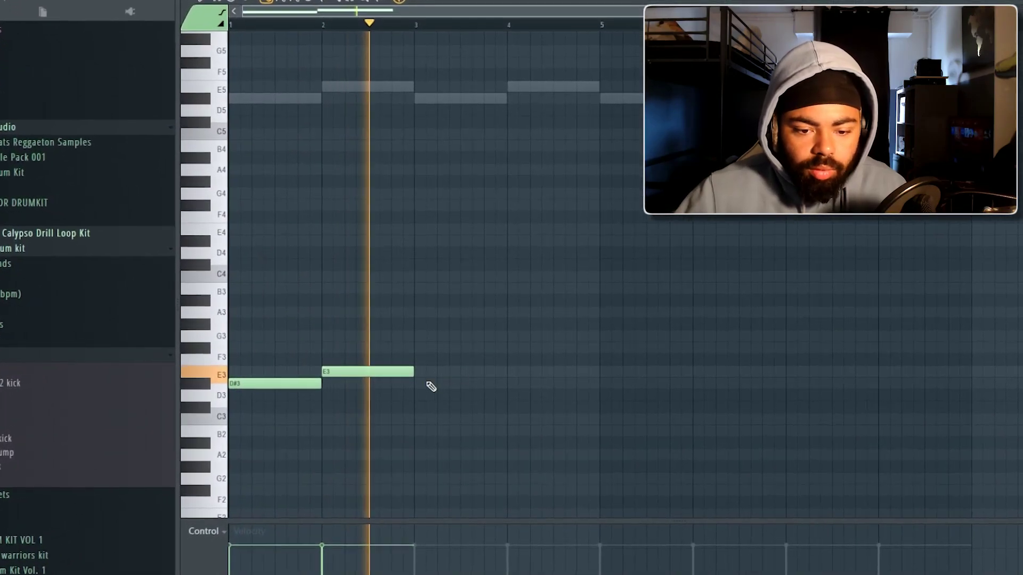
click(514, 376)
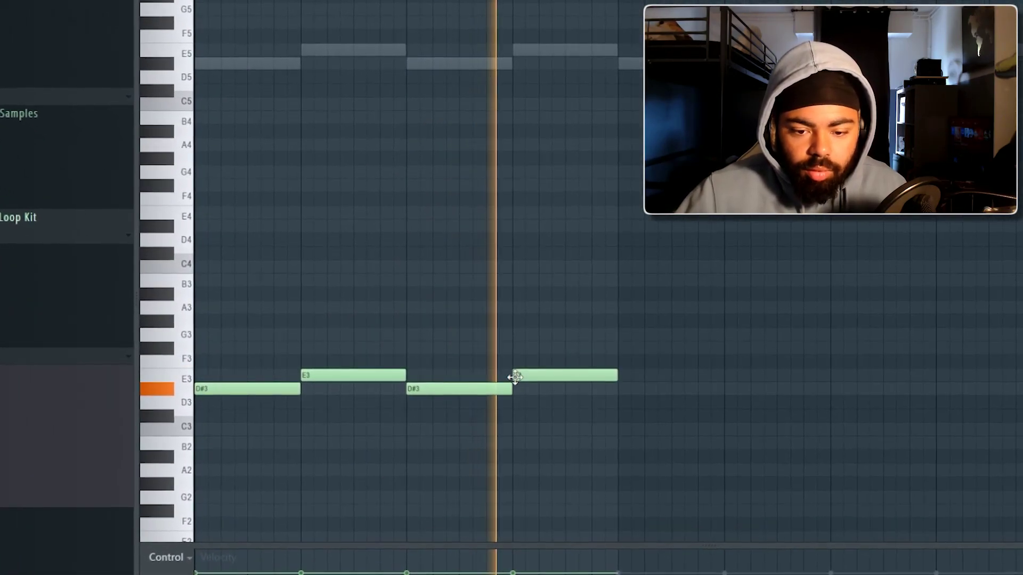
key(ctrl+b)
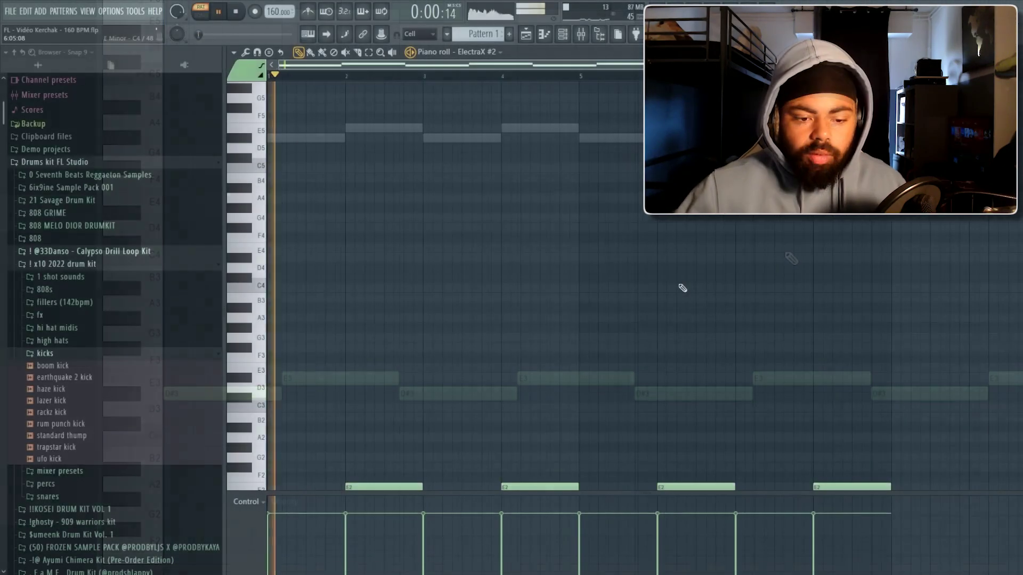
scroll(655, 291, down, 5)
Step: Add bar-long D#4 and E4 notes in bars 3 and 4 of ElectraX #3, with the copied phrase an octave higher from bar 5
right_click(659, 239)
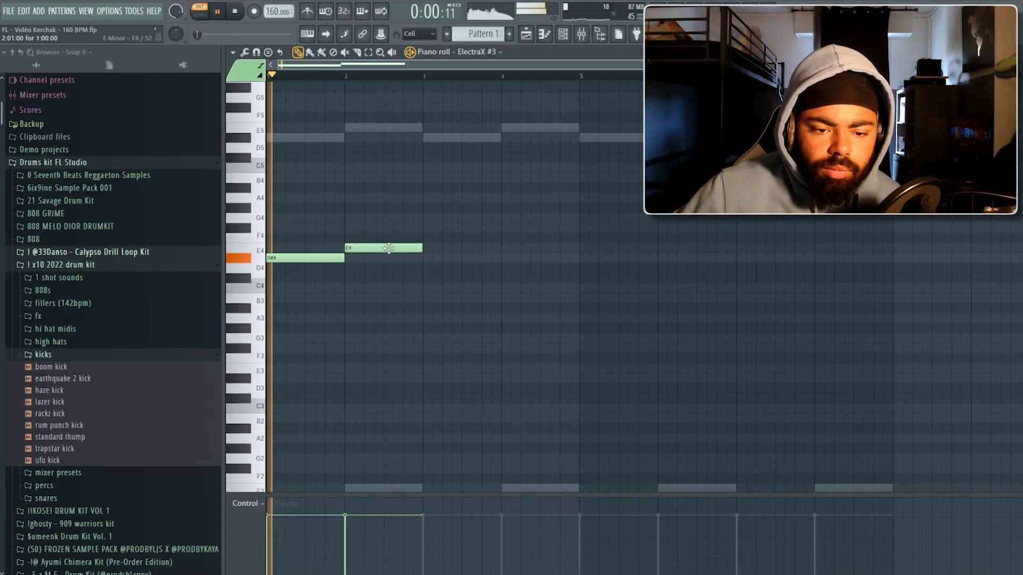
click(424, 261)
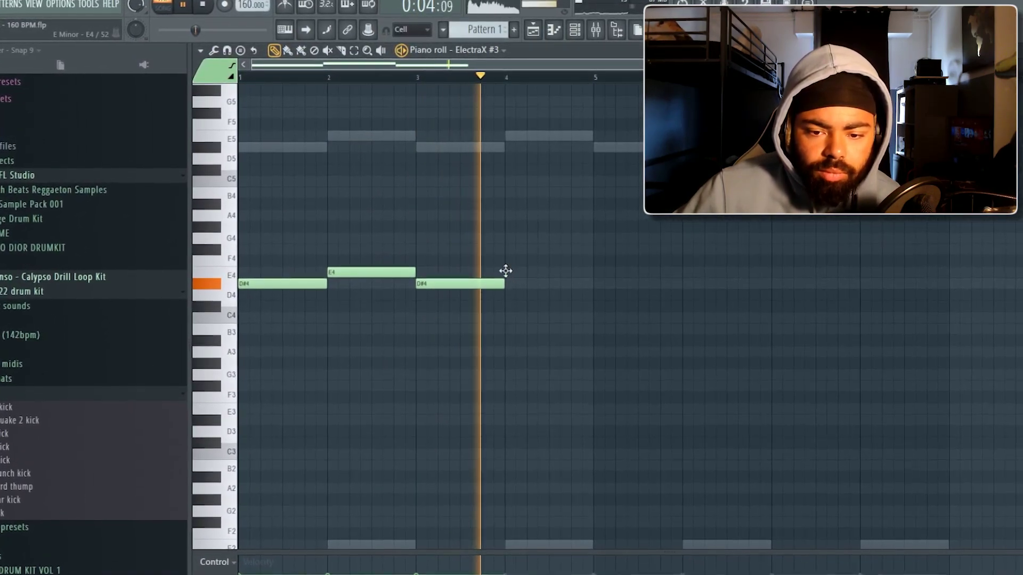
click(544, 260)
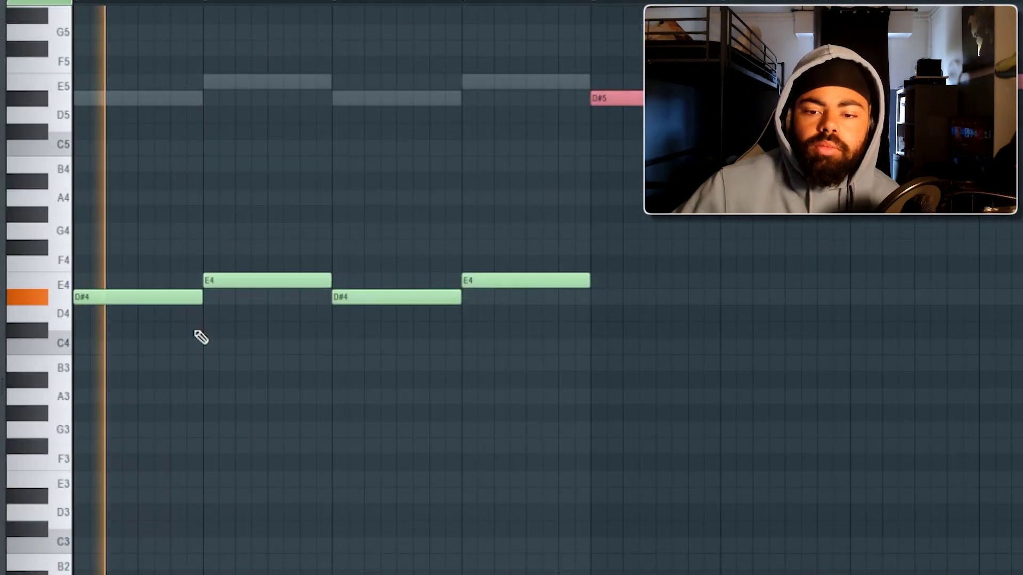
scroll(698, 225, up, 2)
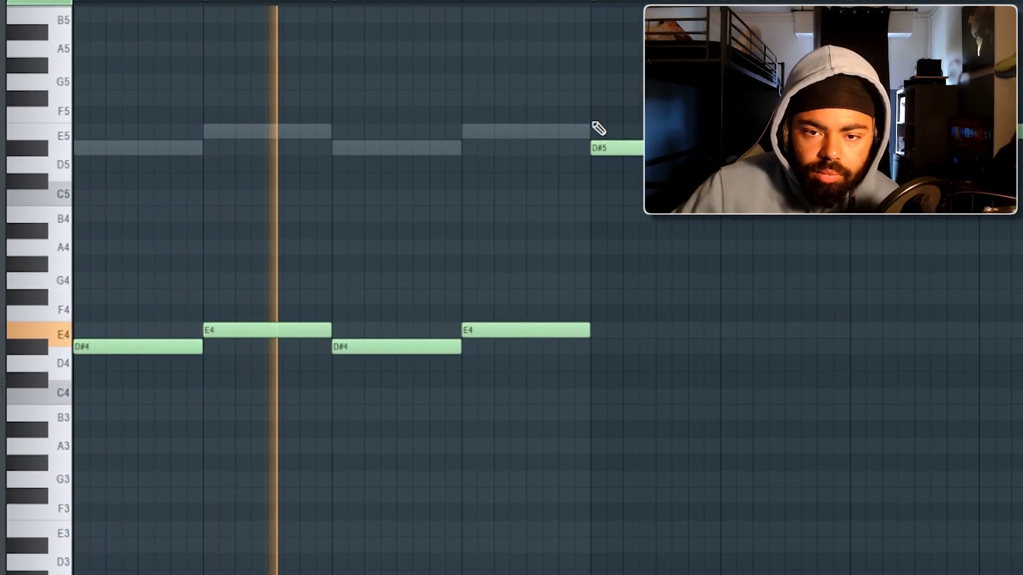
Step: Open the ElectraX #4 synth and switch to the previous patch to choose its sound
key(F6)
key(F6)
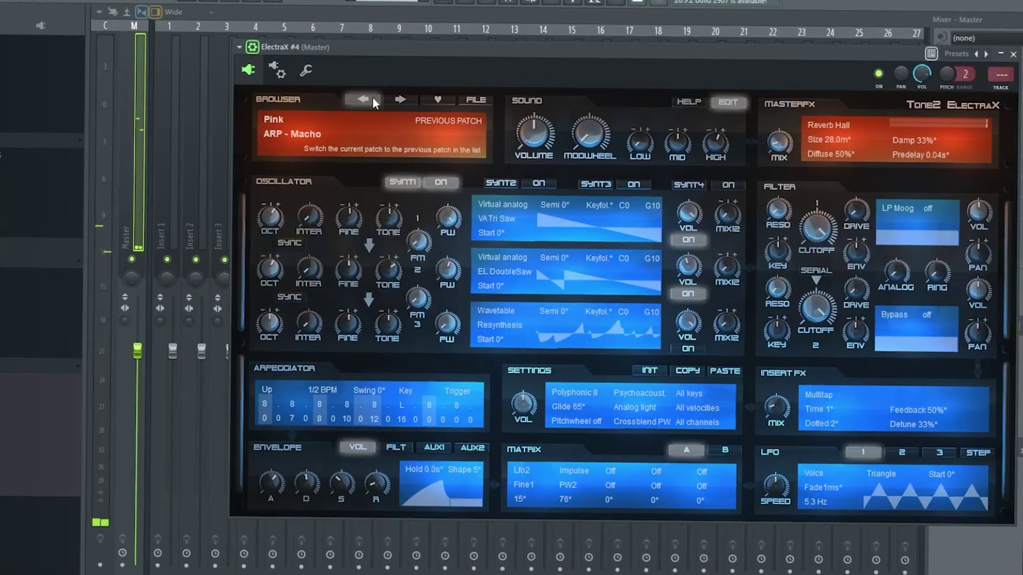
click(336, 91)
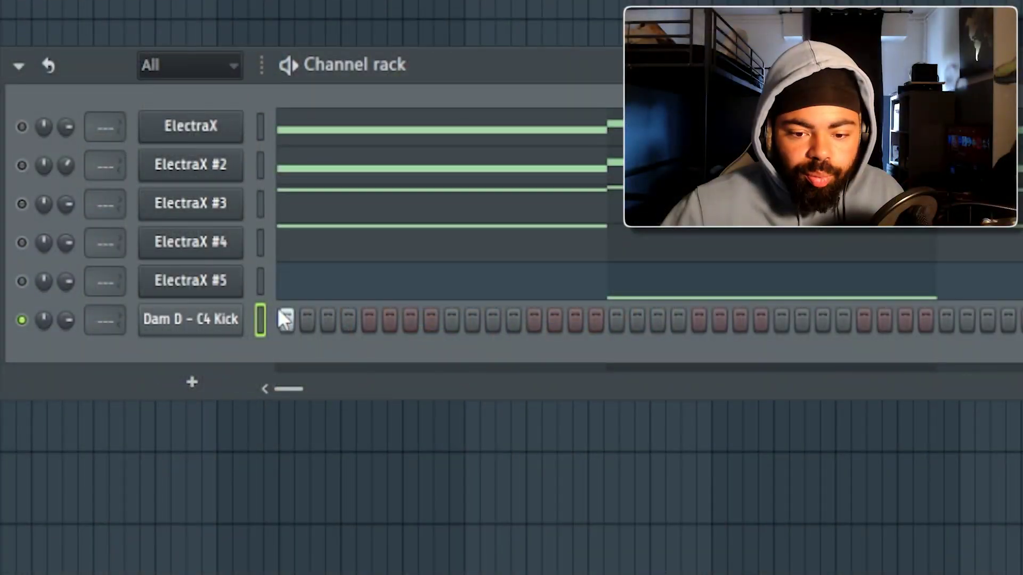
Step: Program the Dam D - C4 Kick on steps 1, 5, 9, 12 and 15, and duplicate the bar across the pattern
click(367, 325)
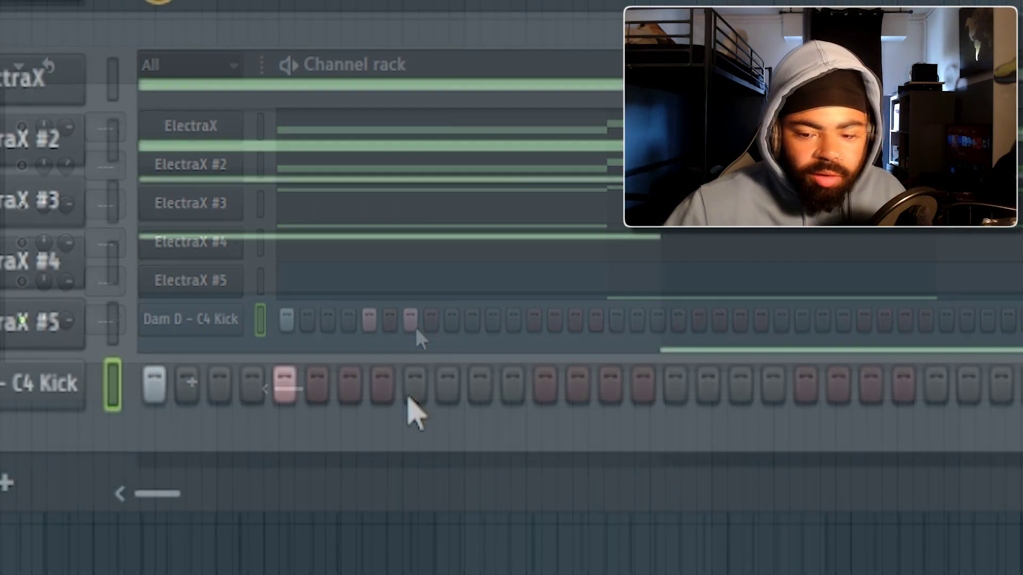
click(450, 323)
click(506, 292)
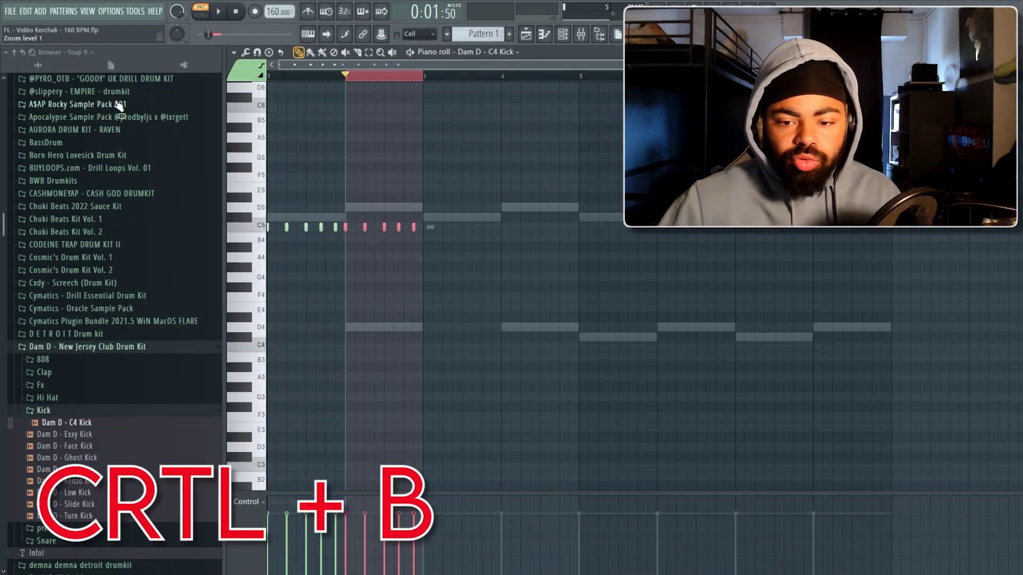
key(space)
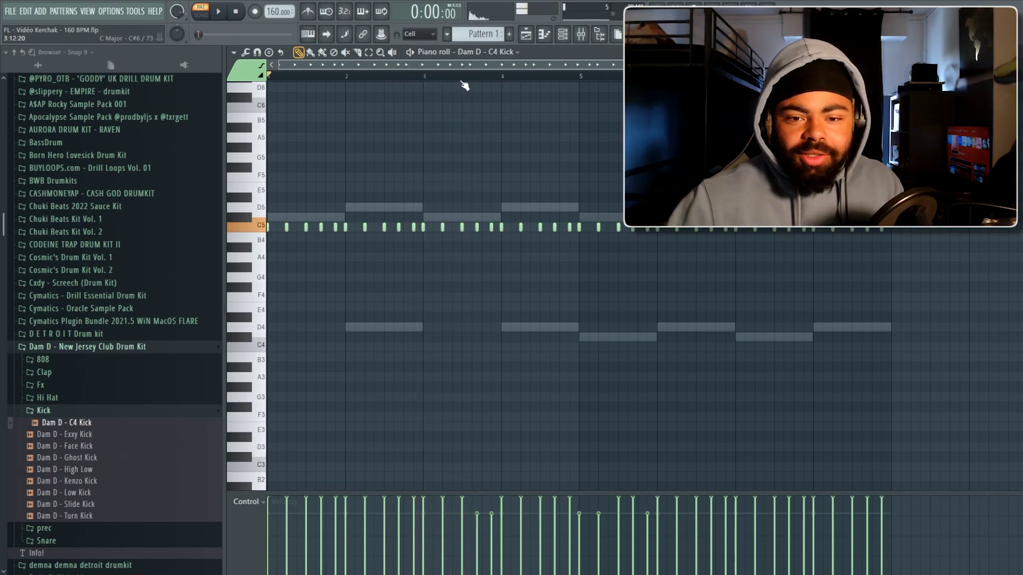
Step: Play the pattern from the channel rack and program the Dam D snare on steps 4 and 7
click(562, 35)
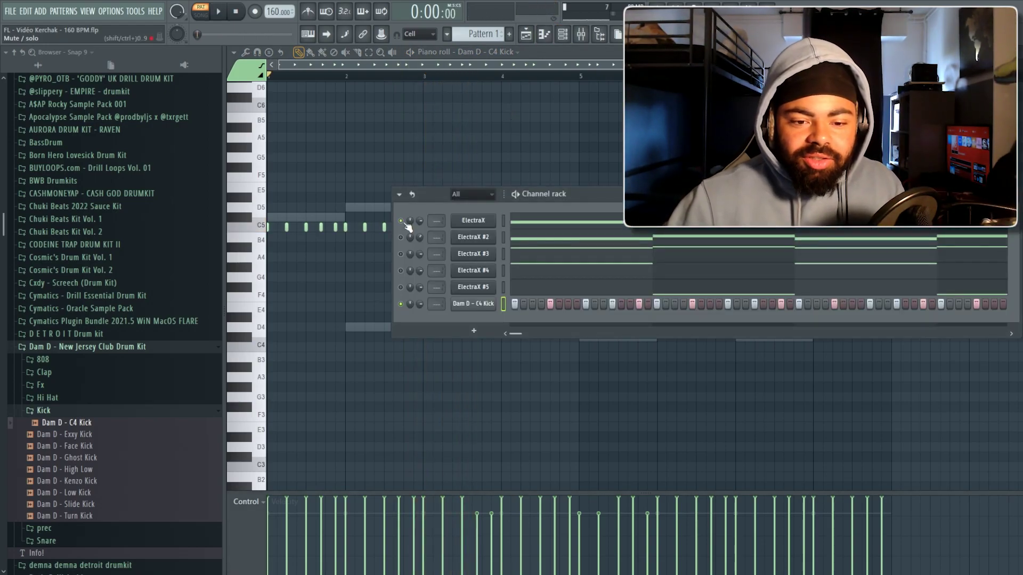
key(space)
click(386, 163)
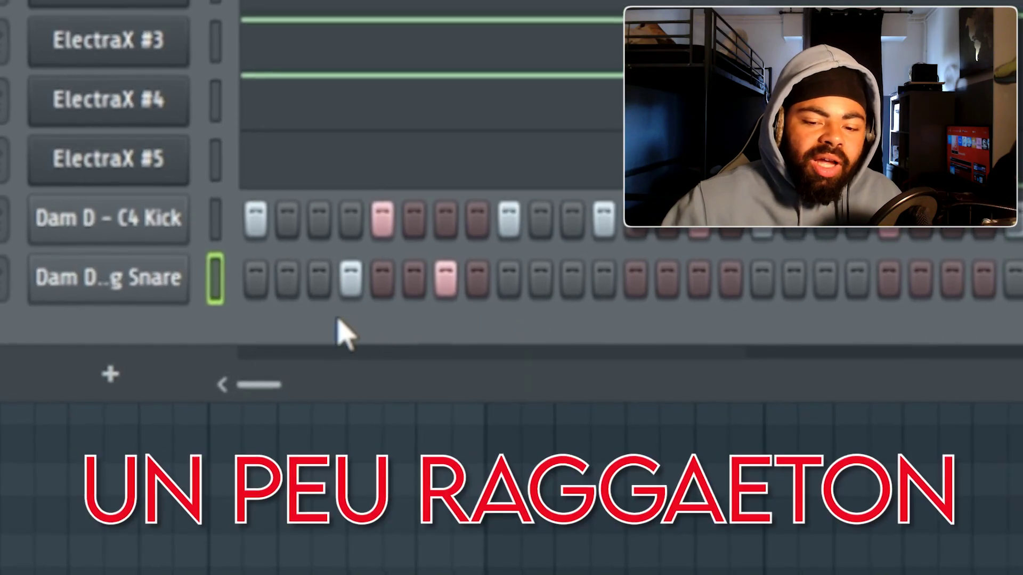
right_click(187, 277)
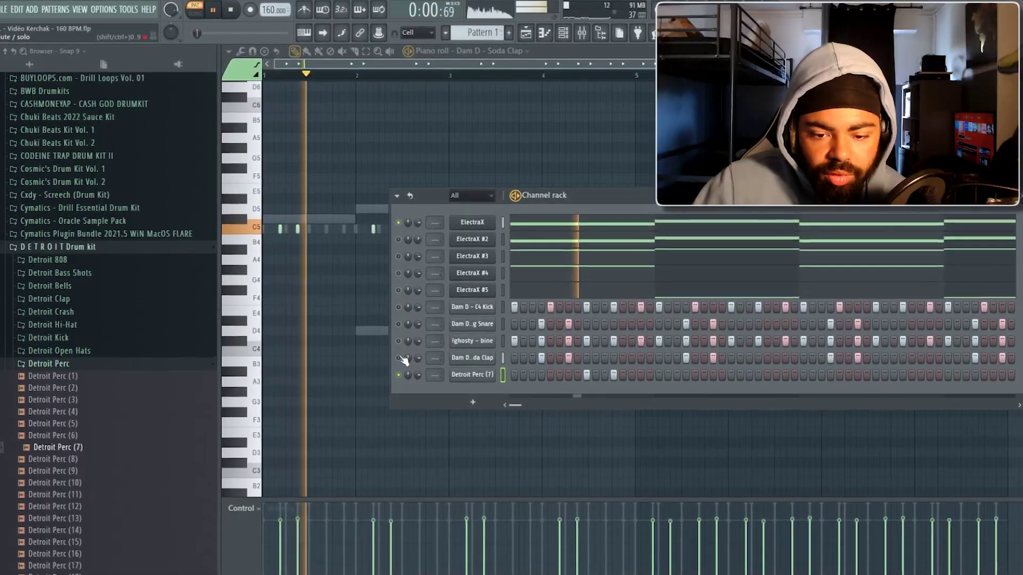
Step: Open the Detroit Perc (7) notes in the piano roll and duplicate the two-hit bar across the pattern
key(space)
right_click(490, 378)
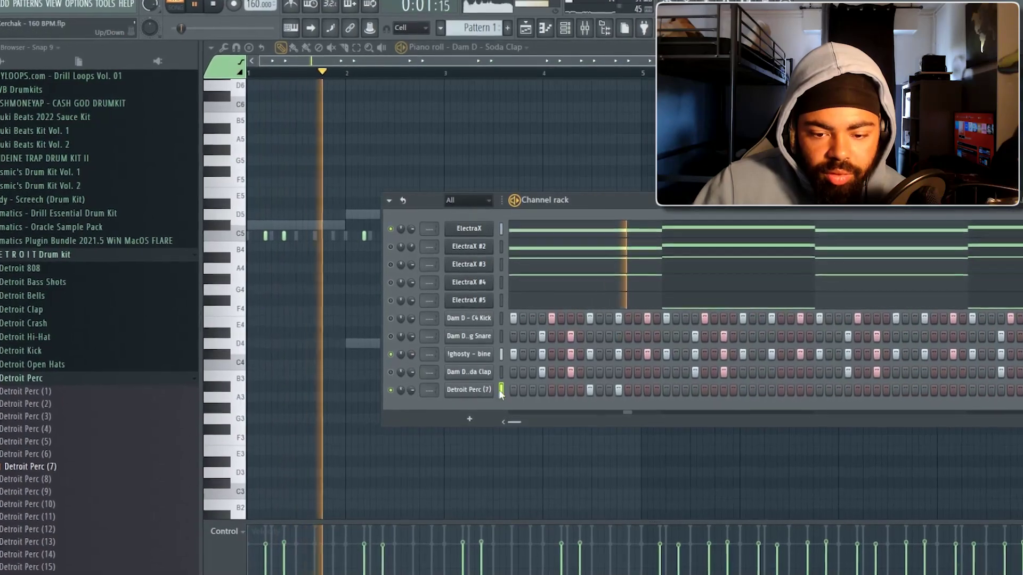
click(516, 396)
key(space)
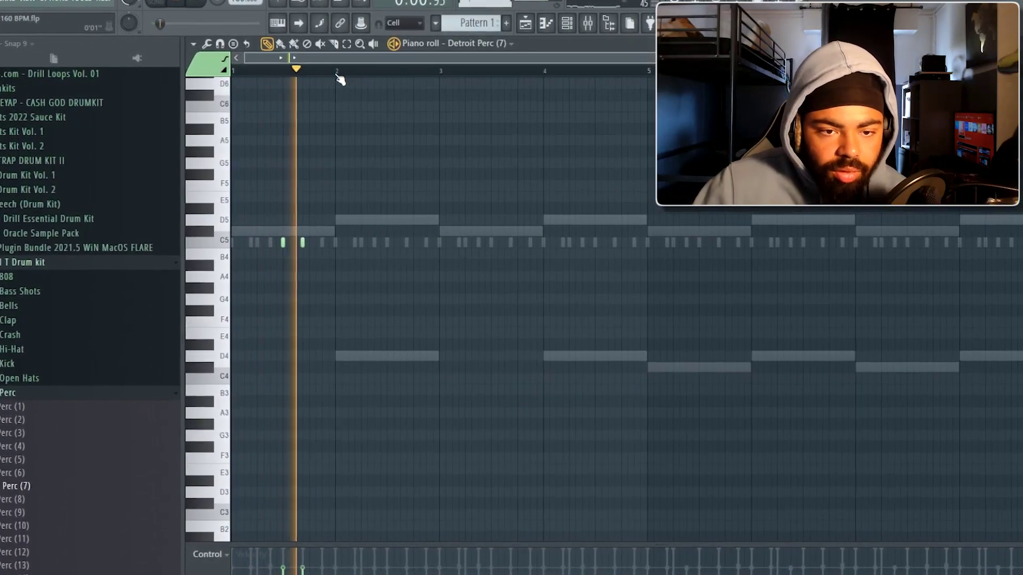
key(ctrl+b)
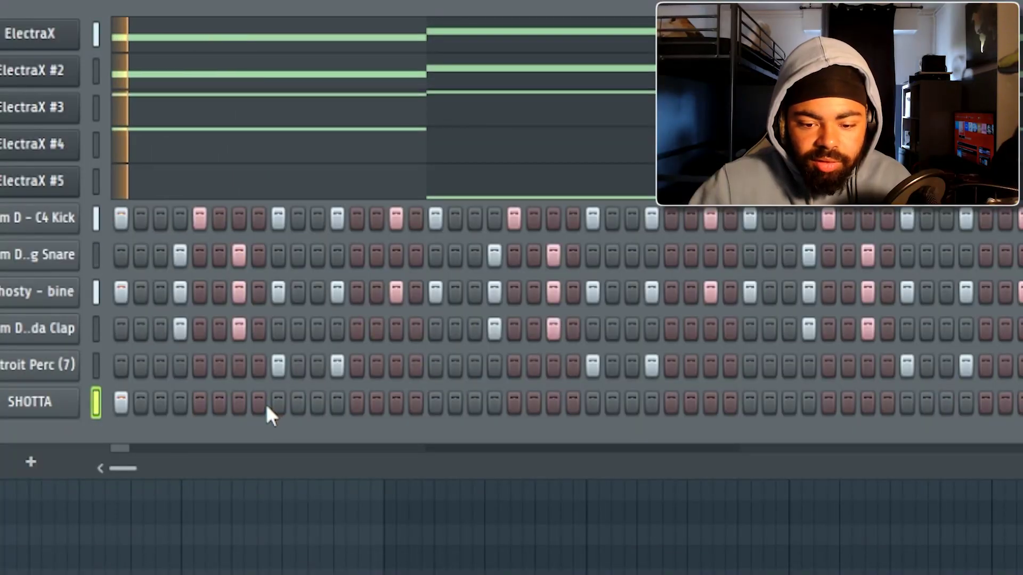
Step: Show note velocity for the SHOTTA channel, give its four hits progressively lower velocities, and select the first four bars
key(space)
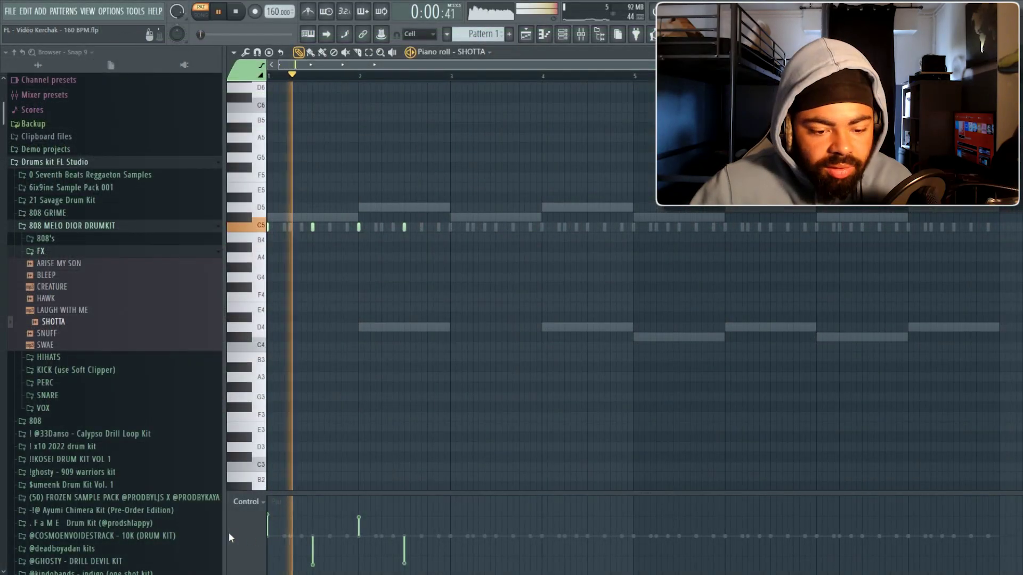
click(245, 501)
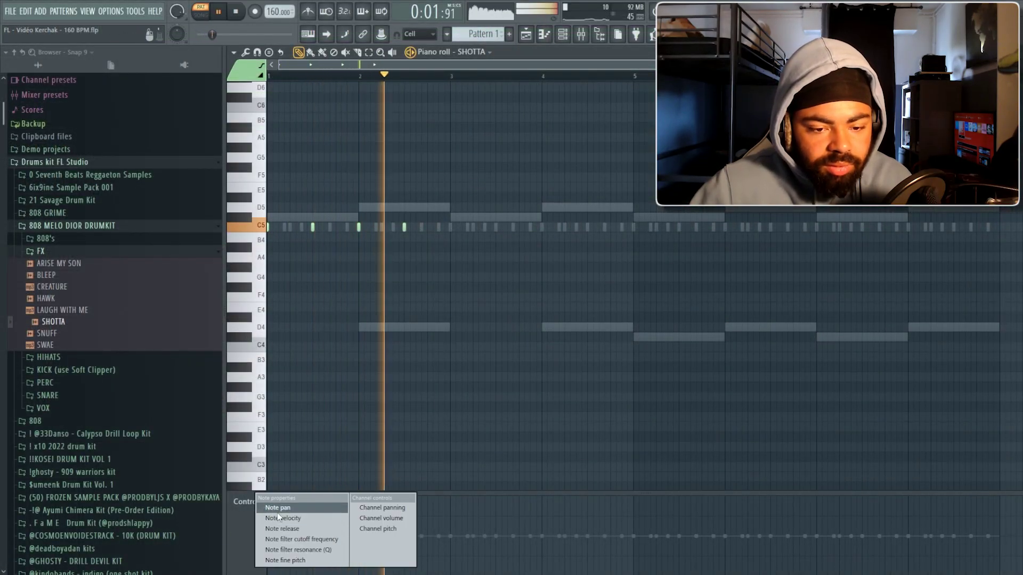
click(279, 518)
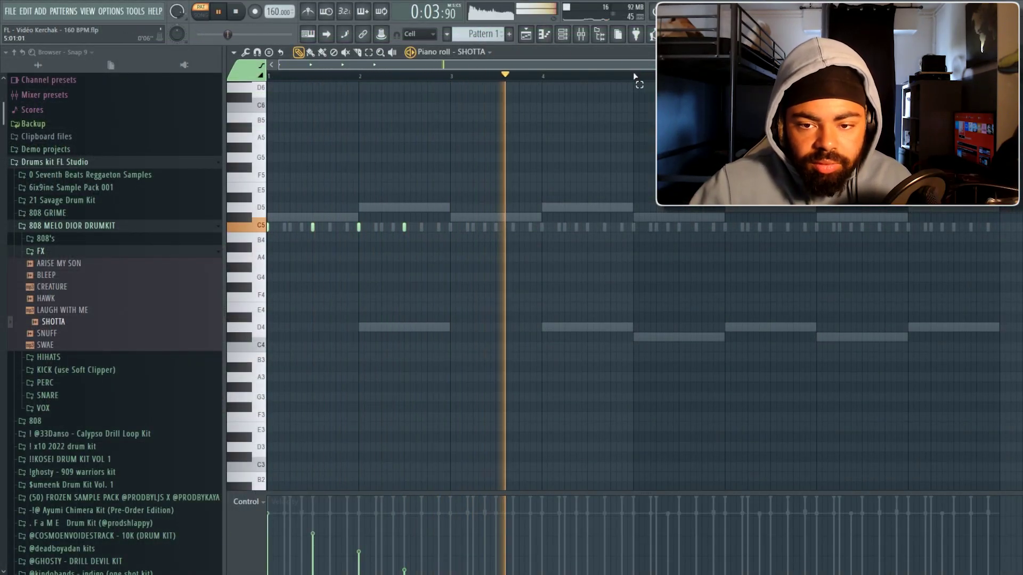
drag(634, 76, 6, 174)
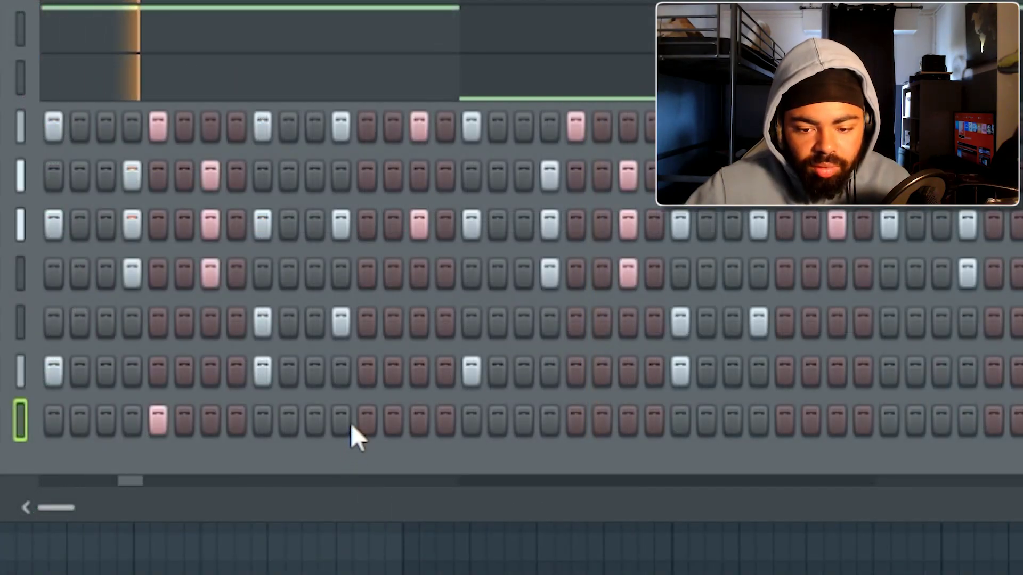
Step: Continue the channel below SHOTTA with hits every eight steps, on steps 21 and 29
click(578, 424)
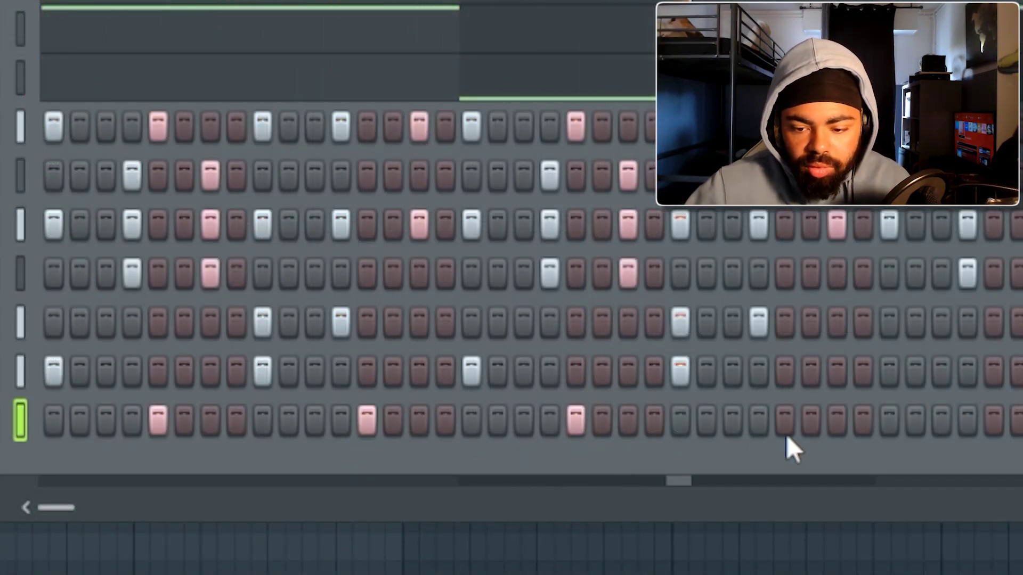
click(843, 426)
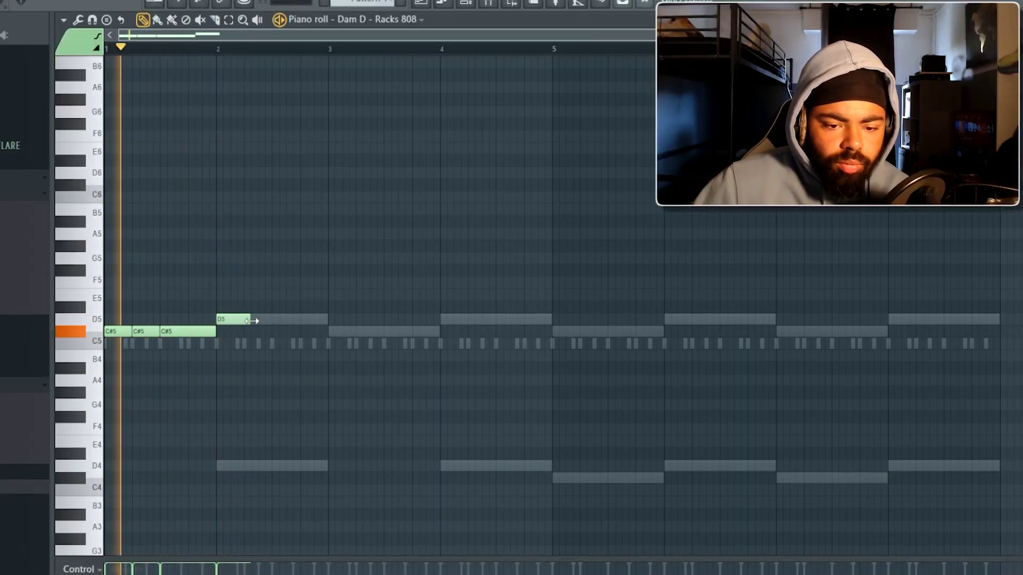
Step: Fill bar 2 of the Racks 808 with a copy of the three C#5 notes raised to D5, and duplicate the two-bar phrase
key(space)
right_click(245, 320)
drag(237, 329, 106, 353)
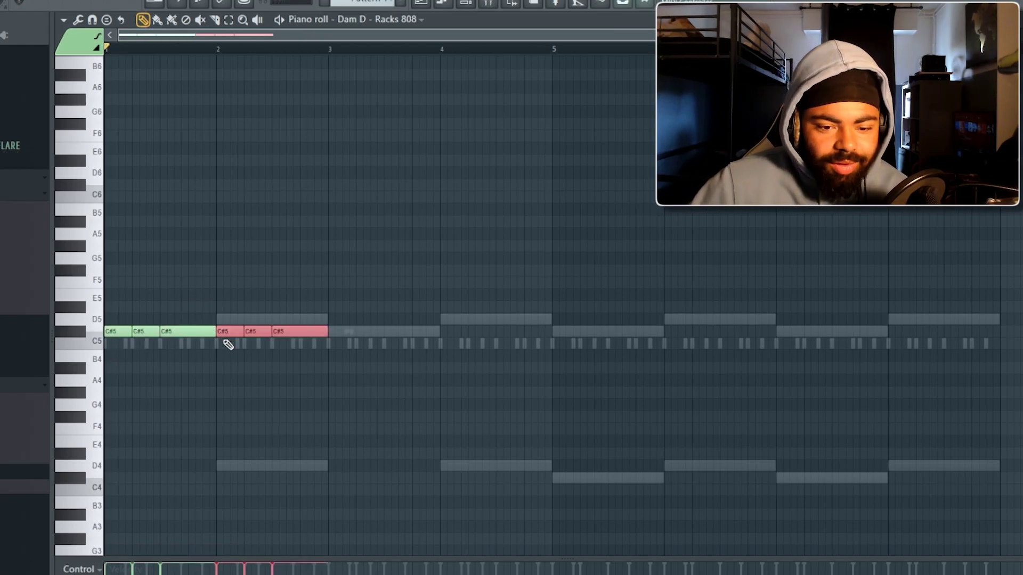
drag(231, 331, 279, 349)
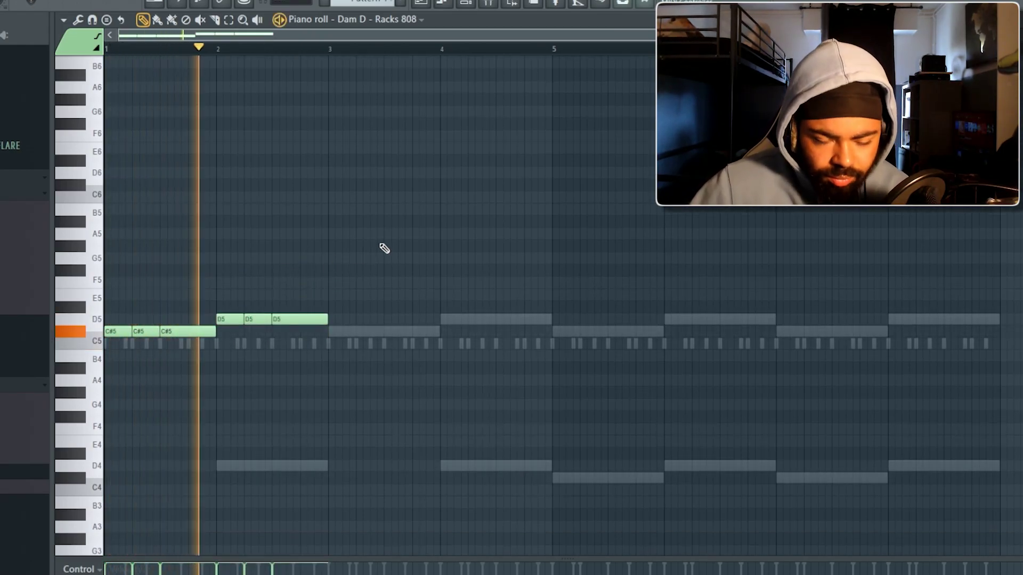
key(ctrl+b)
key(ctrl+d)
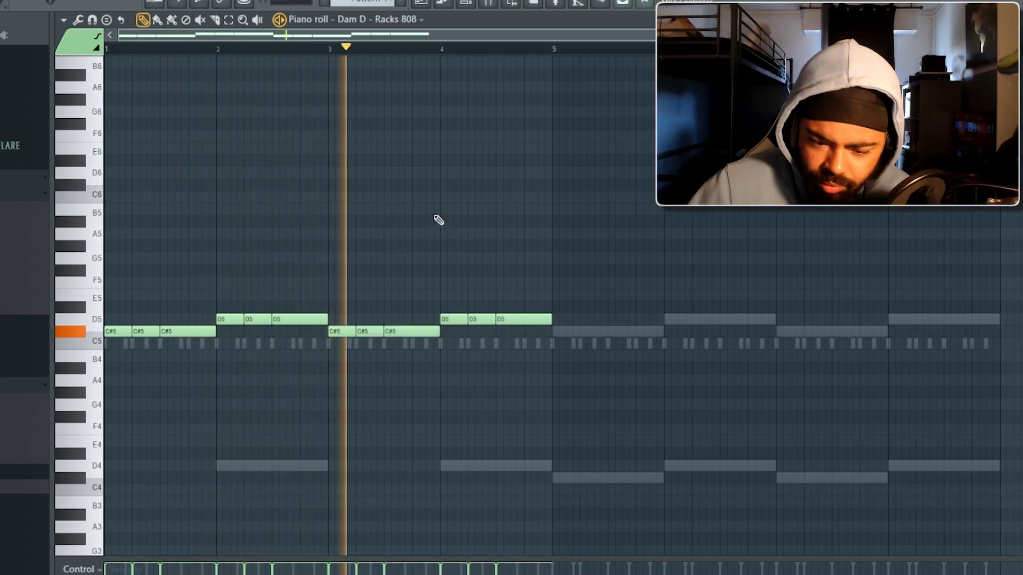
Step: Shorten the last D5 808 note in bar 2, add a short note at the bar's end, and raise it an octave to D6
mouse_move(329, 320)
mouse_down()
mouse_move(317, 318)
mouse_move(328, 306)
mouse_up()
click(319, 318)
drag(371, 276, 368, 275)
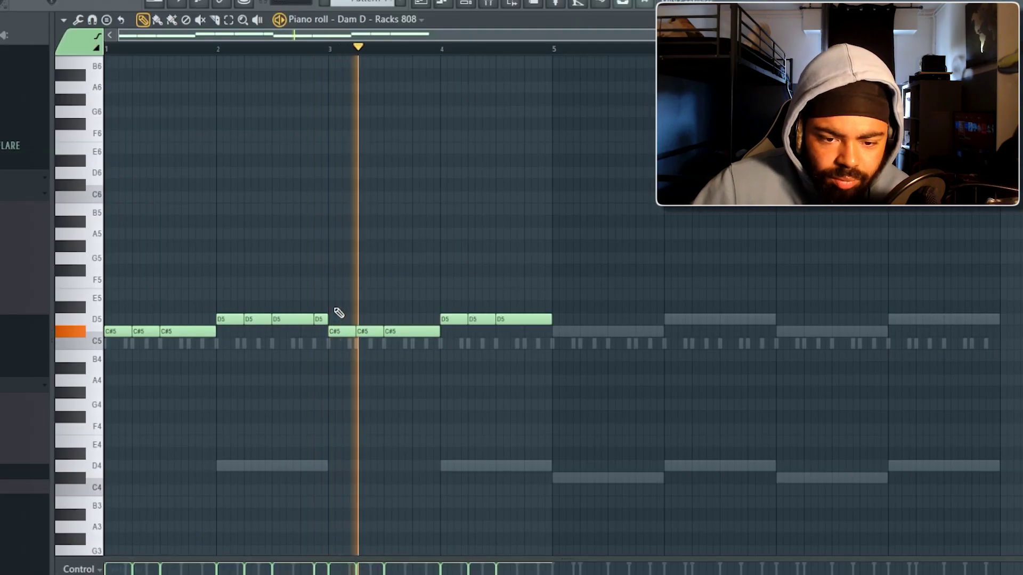
ctrl+click(318, 318)
key(ctrl+Up)
key(ctrl+d)
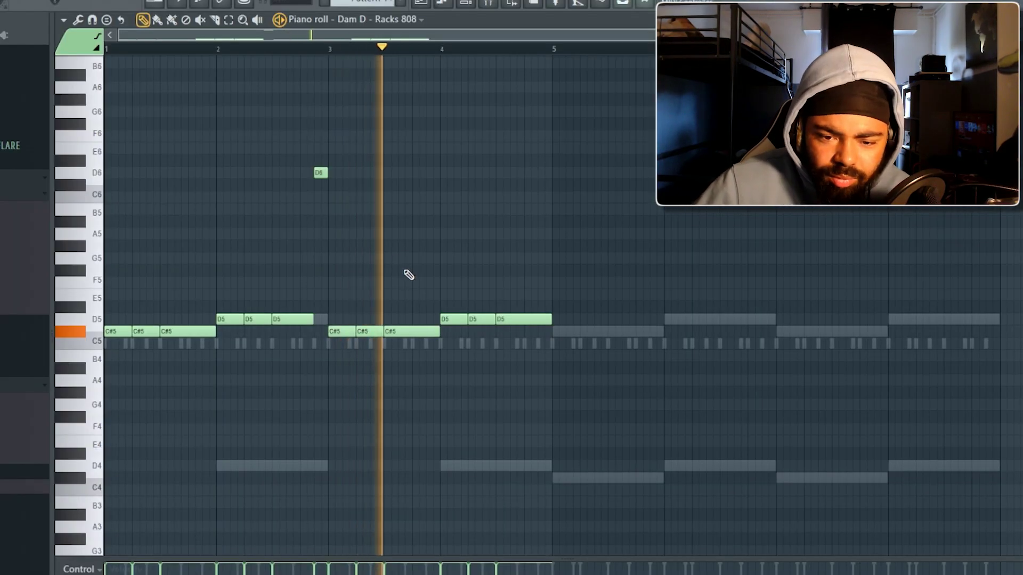
Step: Shorten bar 2's last D5 further to fit a second short D6, and finish bar 3 with a short C#6 note
drag(314, 318, 301, 318)
key(space)
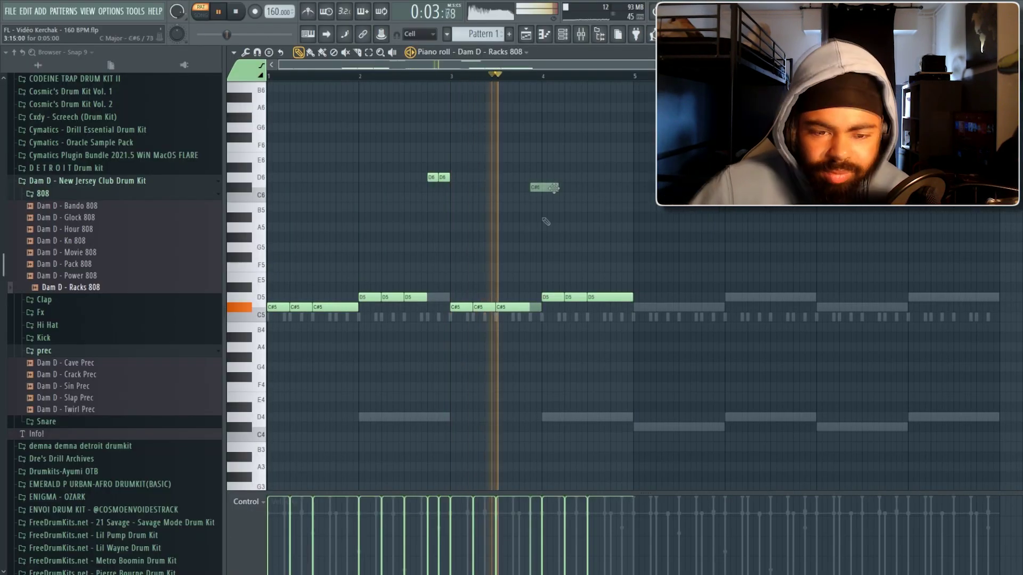
drag(554, 187, 543, 189)
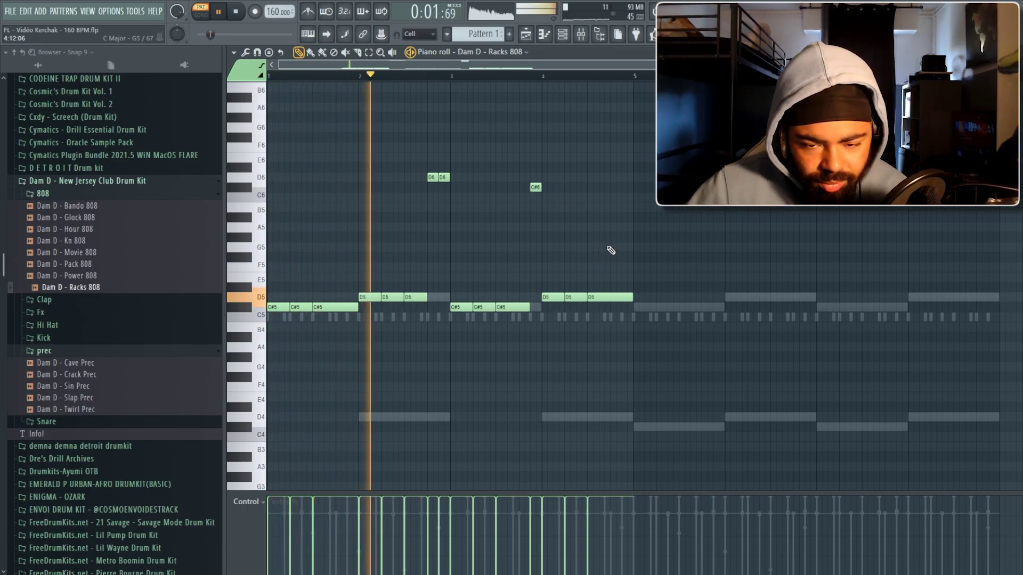
Step: Duplicate the four-bar 808 phrase to fill eight bars and raise the short E5 note in bar 8 to G5
key(ctrl+b)
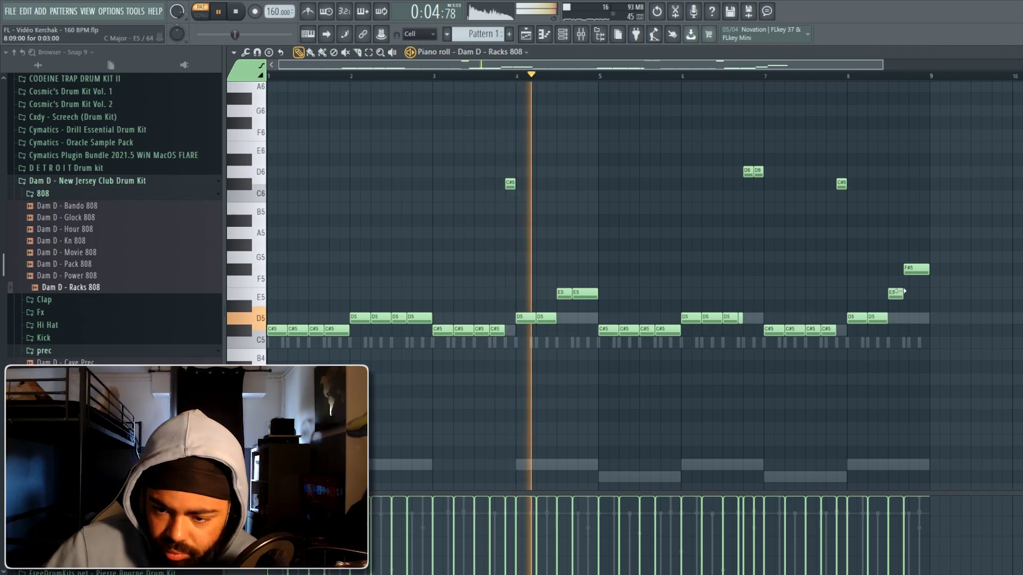
drag(899, 259, 897, 256)
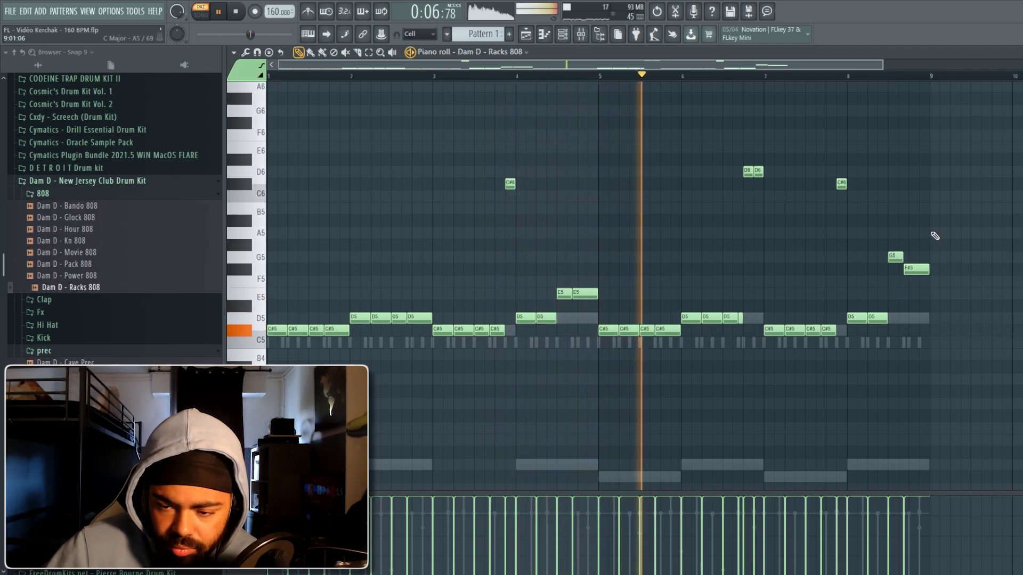